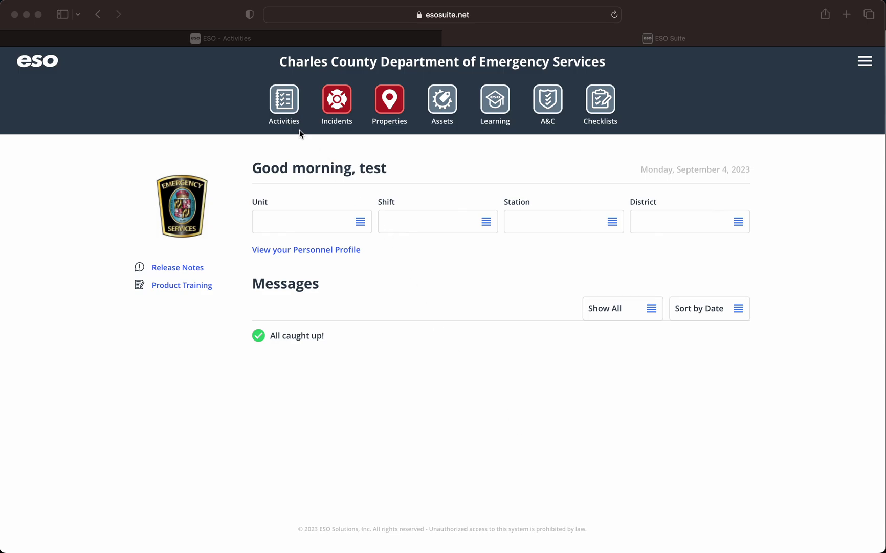
- Bring the browser forward, glance at Activities and the app list, then return to the ESO Suite home page
{"action": "left_click", "coordinate": [286, 106]}
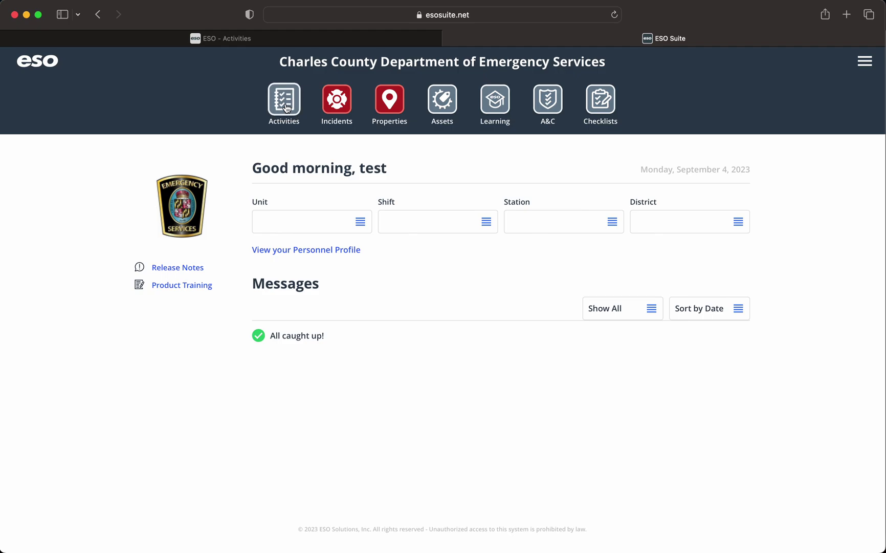
{"action": "left_click", "coordinate": [285, 106]}
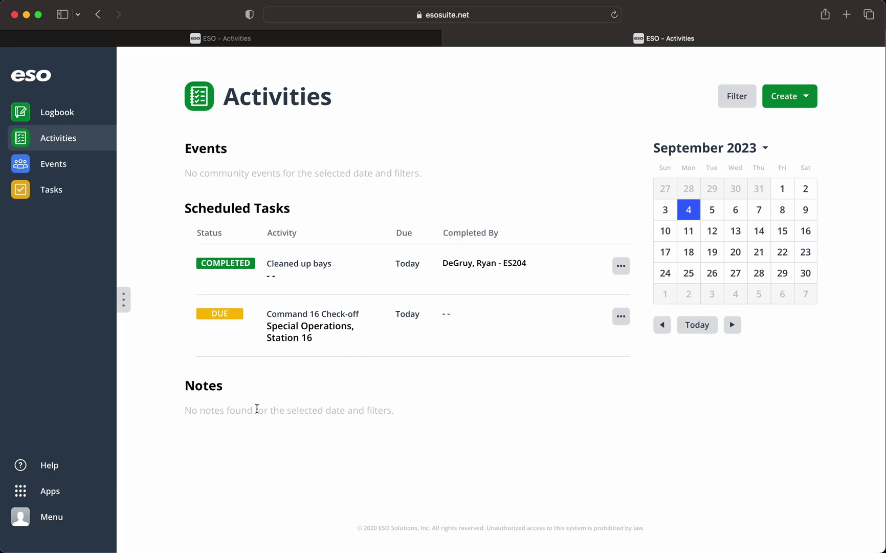
{"action": "left_click", "coordinate": [49, 494]}
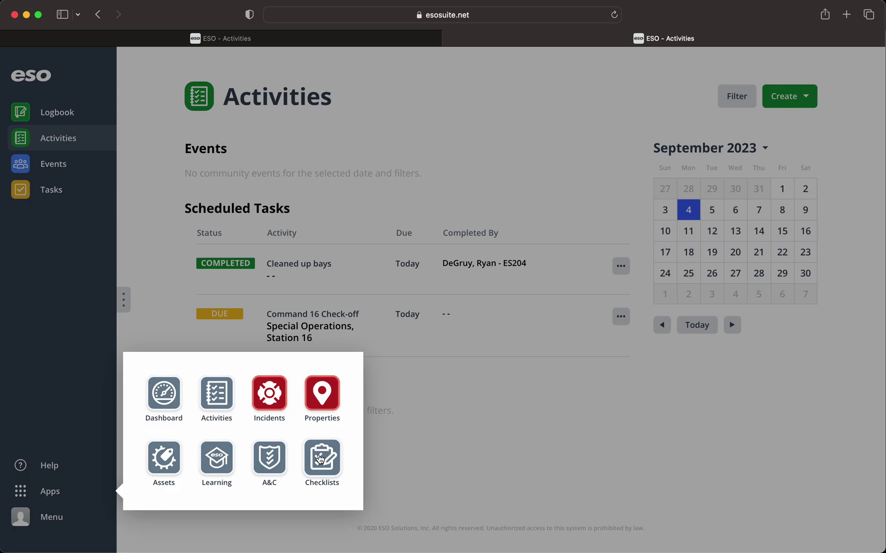
{"action": "left_click", "coordinate": [467, 444]}
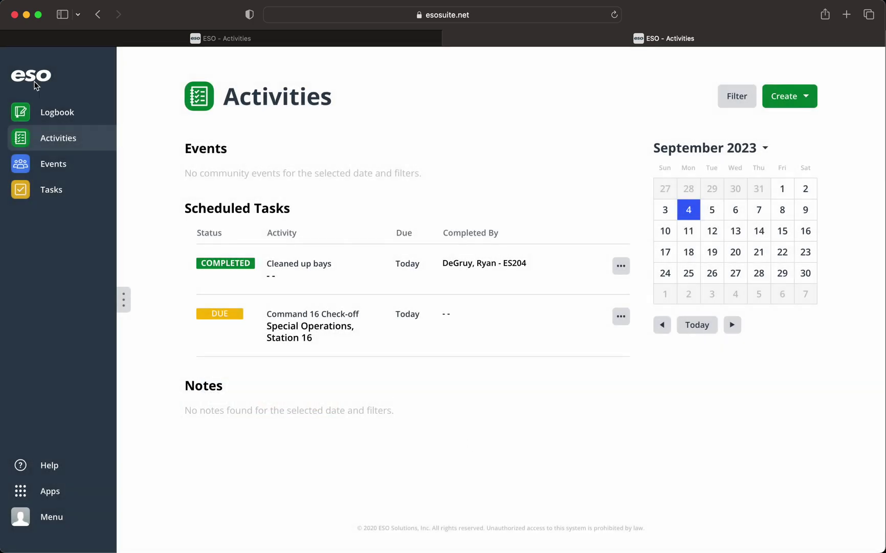
{"action": "left_click", "coordinate": [35, 80]}
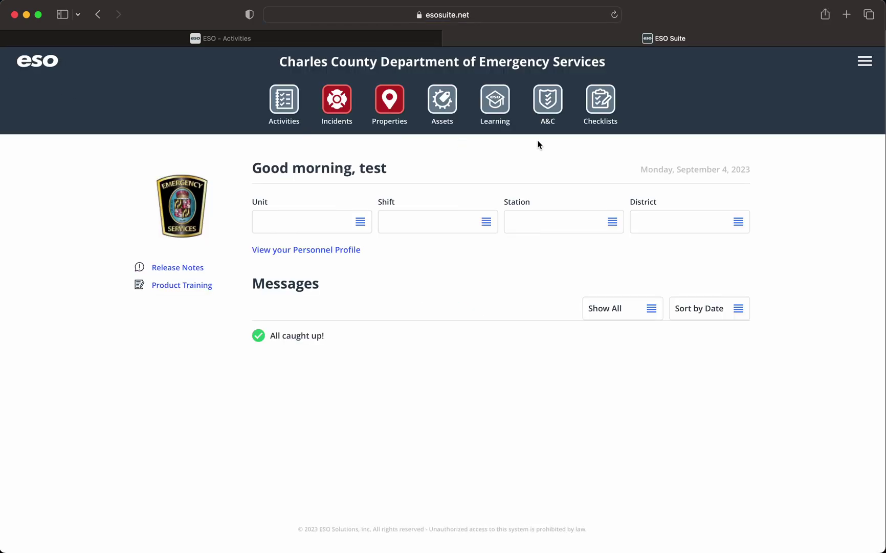
- Launch Checklists and browse the published Station 16 asset checklists like Spill Unit 16 and Rad Kit
{"action": "left_click", "coordinate": [600, 107]}
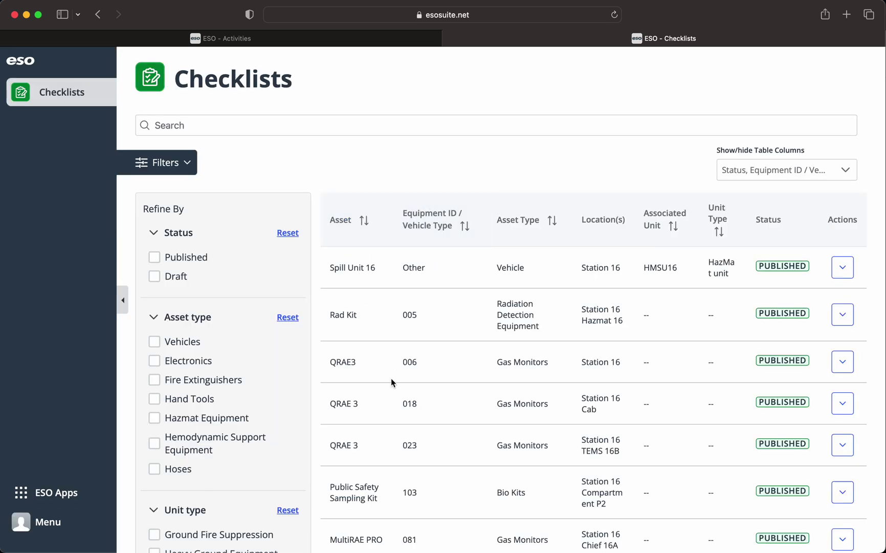
{"action": "scroll", "coordinate": [391, 382], "scroll_direction": "down", "scroll_amount": 3}
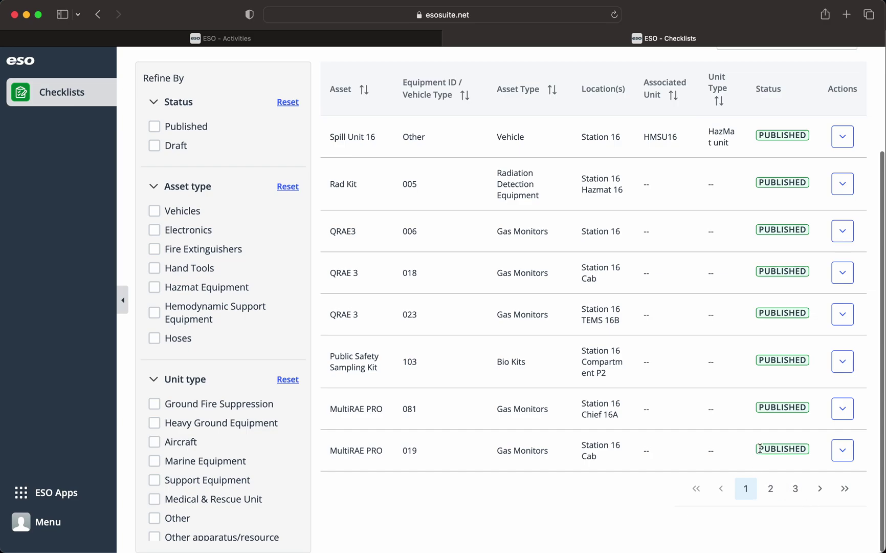
{"action": "scroll", "coordinate": [761, 448], "scroll_direction": "up", "scroll_amount": 3}
{"action": "left_click", "coordinate": [238, 127]}
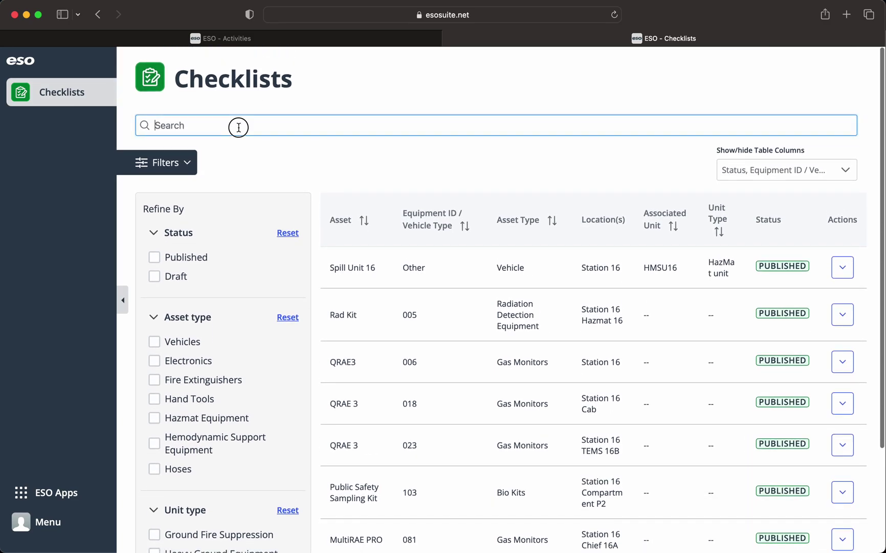
{"action": "scroll", "coordinate": [162, 345], "scroll_direction": "down", "scroll_amount": 5}
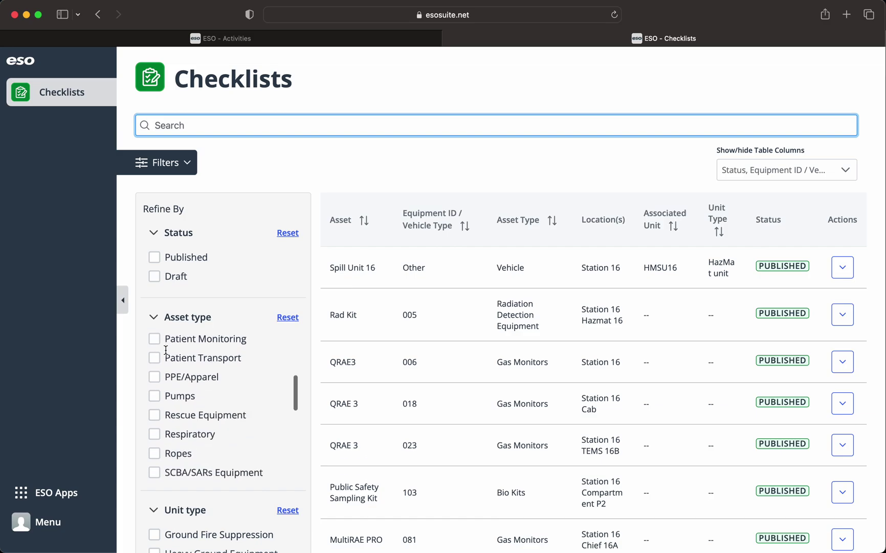
{"action": "scroll", "coordinate": [166, 350], "scroll_direction": "up", "scroll_amount": 5}
{"action": "scroll", "coordinate": [126, 307], "scroll_direction": "down", "scroll_amount": 2}
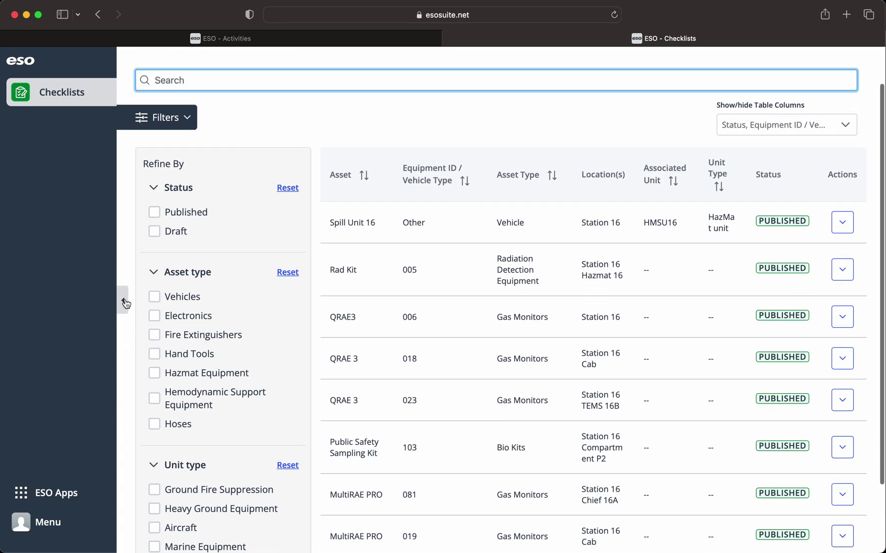
- Hide the filters, search checklists for 'command', and start a new check of Command 16
{"action": "left_click", "coordinate": [178, 115]}
{"action": "left_click", "coordinate": [213, 81]}
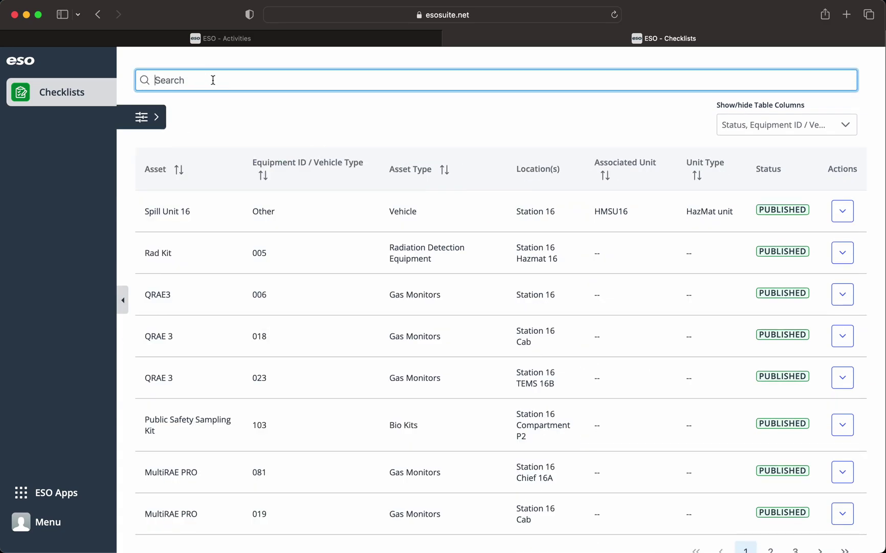
{"action": "type", "text": "command"}
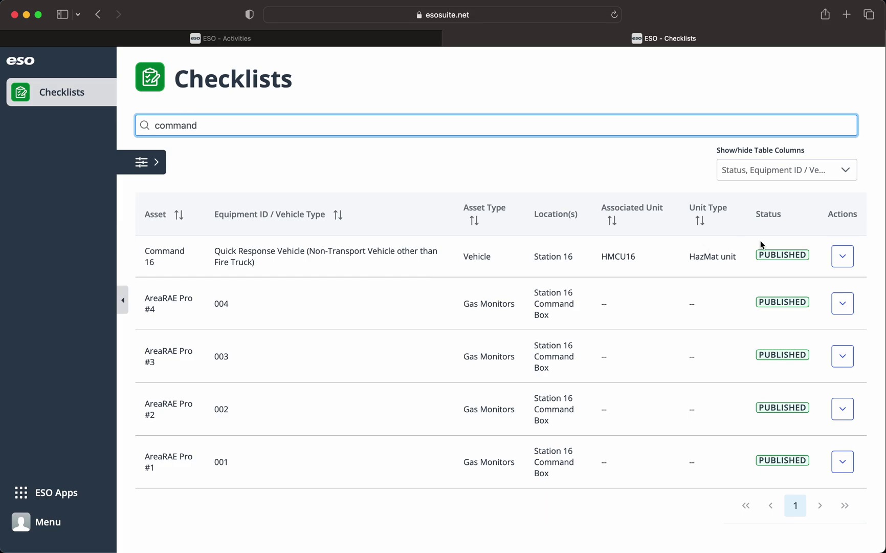
{"action": "left_click", "coordinate": [843, 257]}
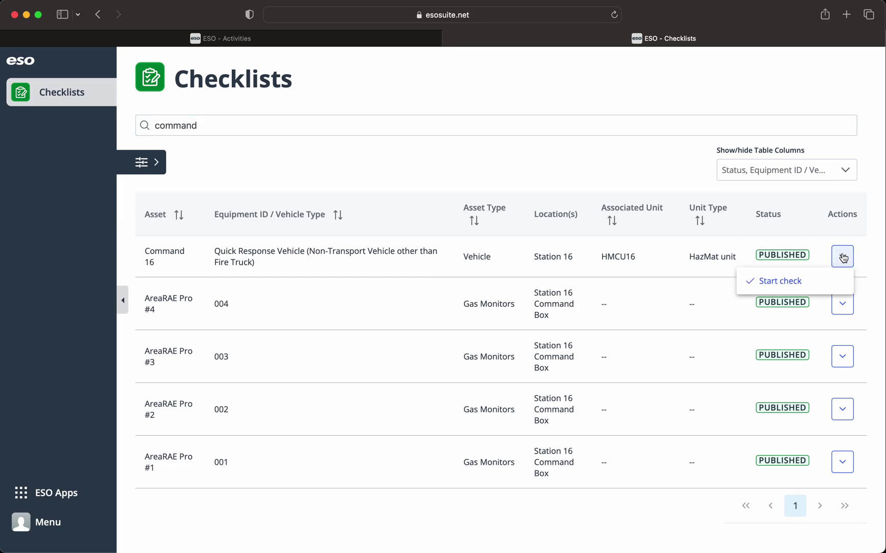
{"action": "left_click", "coordinate": [804, 282]}
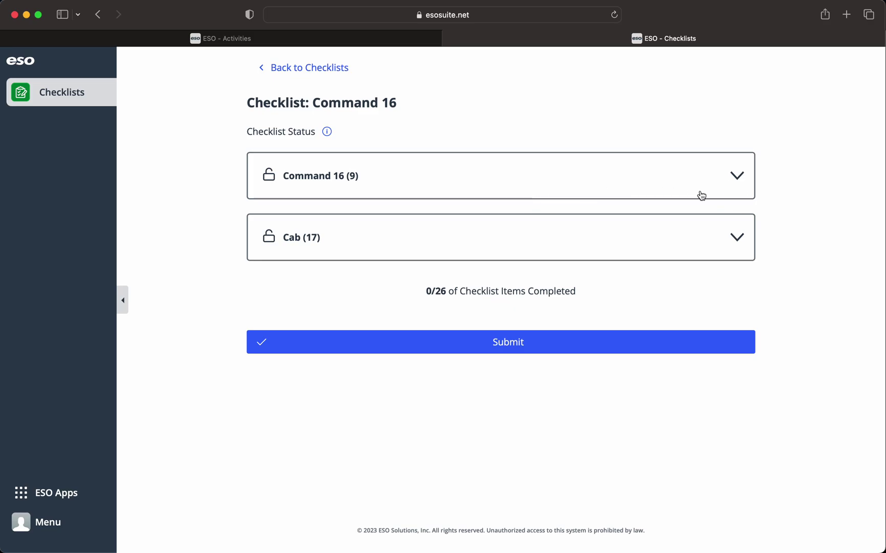
- In the Command 16 section, enter odometer 1234, set Fuel to 1/2 and mark Coolant as Pass
{"action": "left_click", "coordinate": [738, 176]}
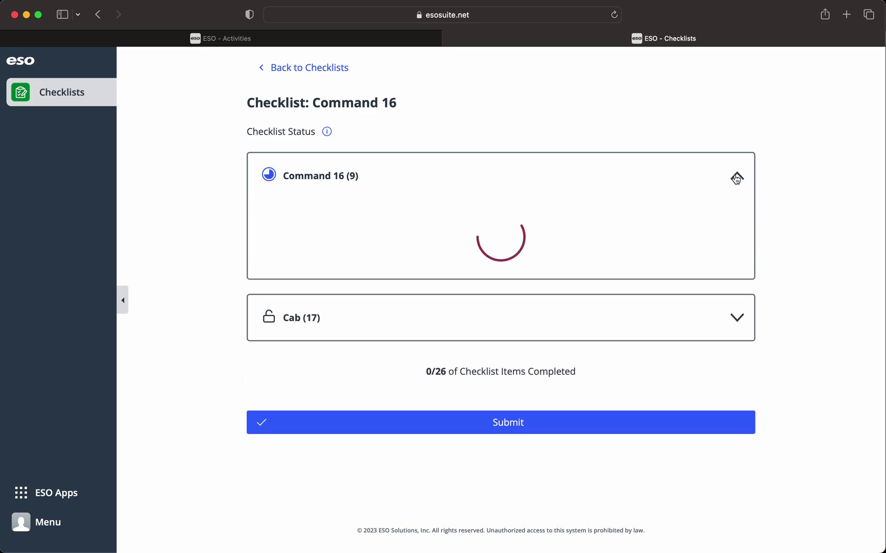
{"action": "scroll", "coordinate": [405, 353], "scroll_direction": "down", "scroll_amount": 15}
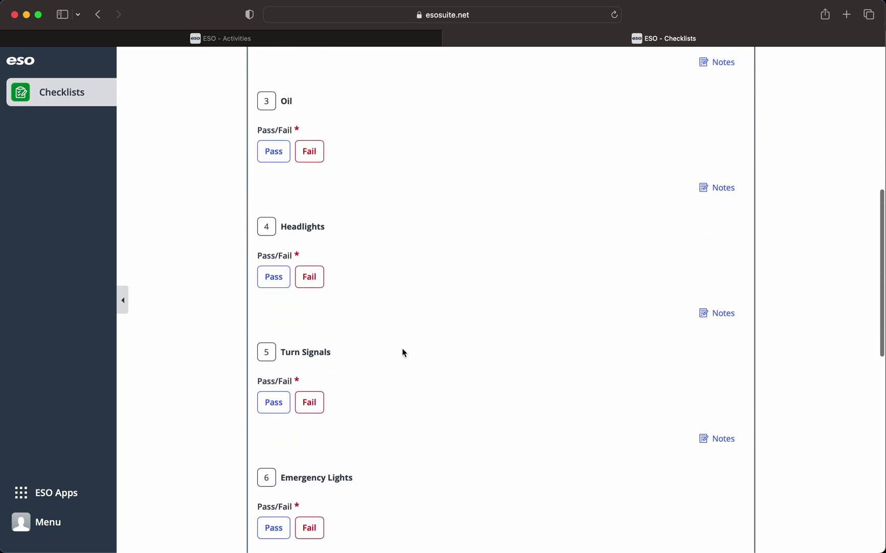
{"action": "scroll", "coordinate": [404, 353], "scroll_direction": "up", "scroll_amount": 15}
{"action": "left_click", "coordinate": [312, 225]}
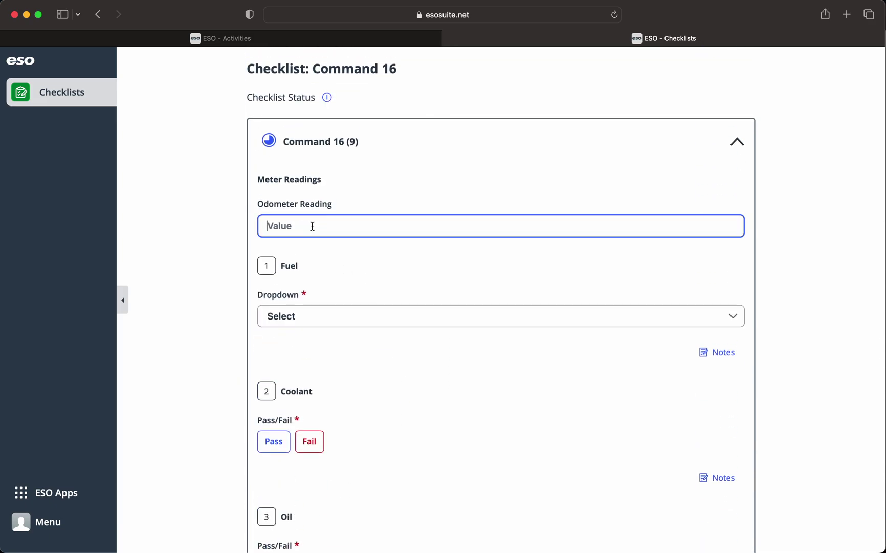
{"action": "type", "text": "1234"}
{"action": "left_click", "coordinate": [367, 313]}
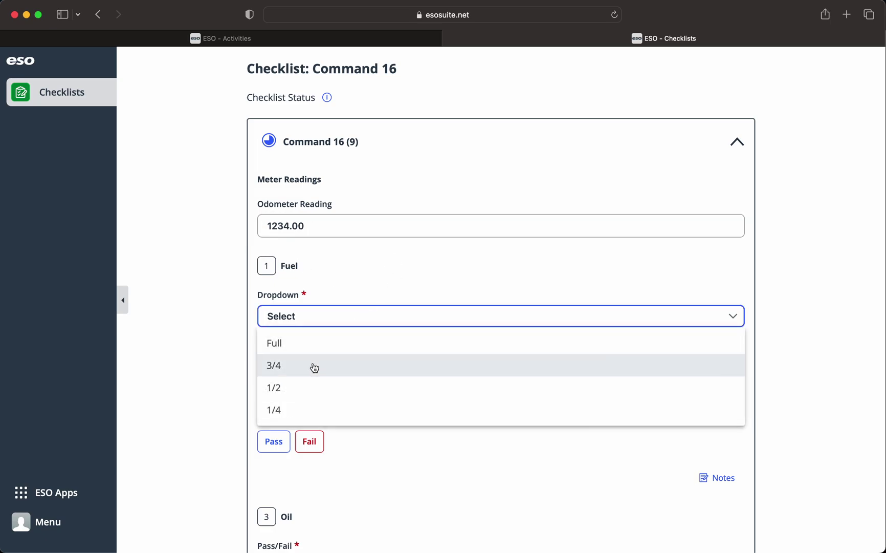
{"action": "left_click", "coordinate": [314, 388]}
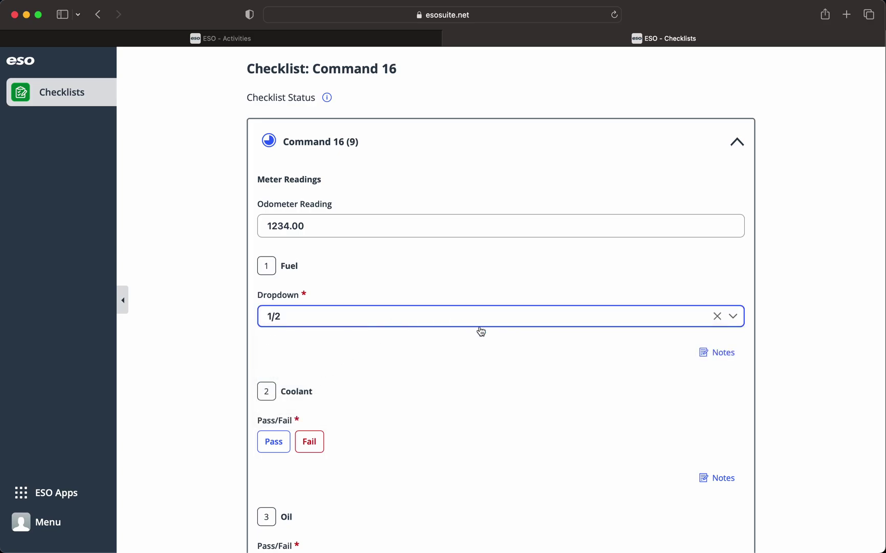
{"action": "scroll", "coordinate": [479, 363], "scroll_direction": "down", "scroll_amount": 5}
{"action": "left_click", "coordinate": [352, 196]}
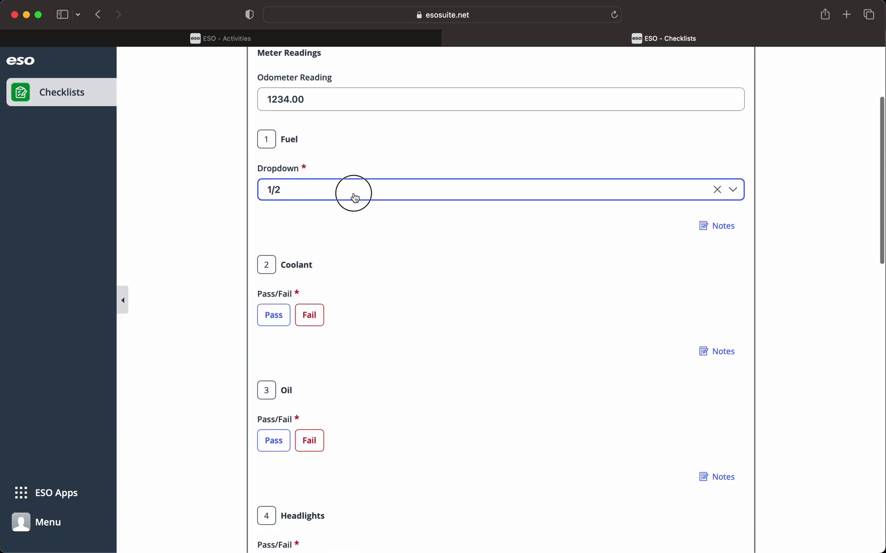
{"action": "left_click", "coordinate": [214, 303]}
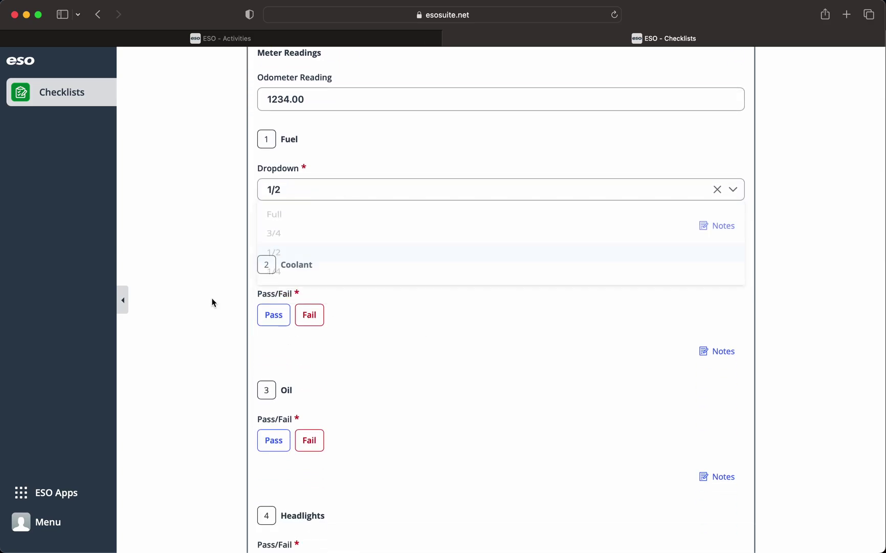
{"action": "left_click", "coordinate": [272, 314]}
- Add the note 'filled fuel' to the Fuel item
{"action": "scroll", "coordinate": [297, 389], "scroll_direction": "down", "scroll_amount": 2}
{"action": "scroll", "coordinate": [299, 440], "scroll_direction": "down", "scroll_amount": 15}
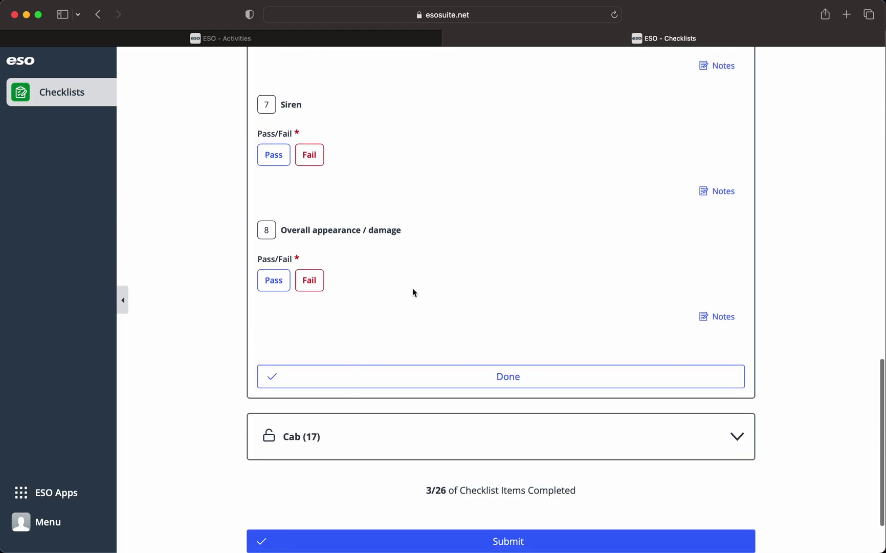
{"action": "scroll", "coordinate": [415, 292], "scroll_direction": "up", "scroll_amount": 15}
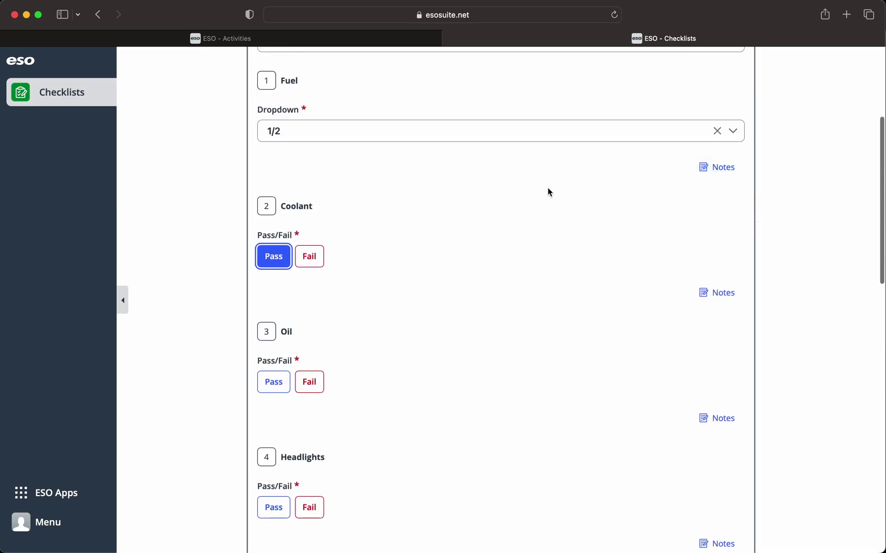
{"action": "scroll", "coordinate": [548, 204], "scroll_direction": "down", "scroll_amount": 1}
{"action": "scroll", "coordinate": [558, 219], "scroll_direction": "up", "scroll_amount": 2}
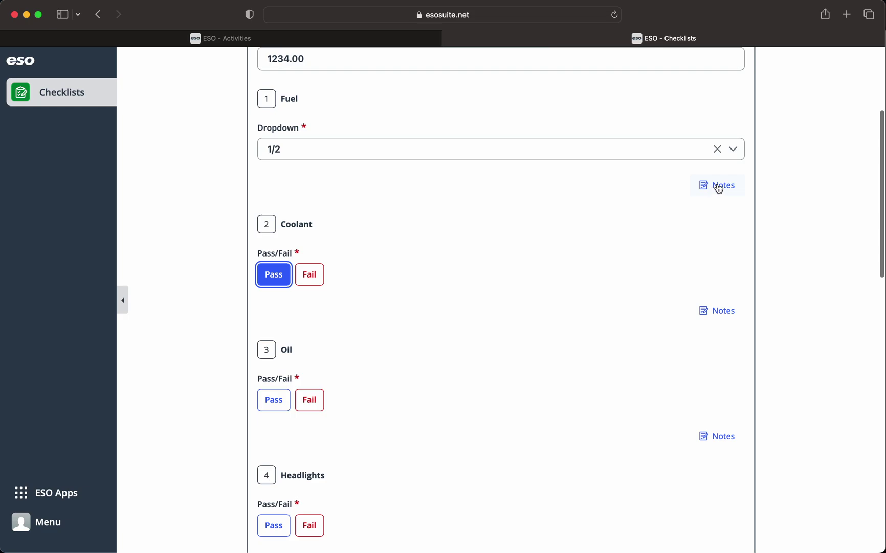
{"action": "left_click", "coordinate": [699, 181]}
{"action": "left_click", "coordinate": [518, 255]}
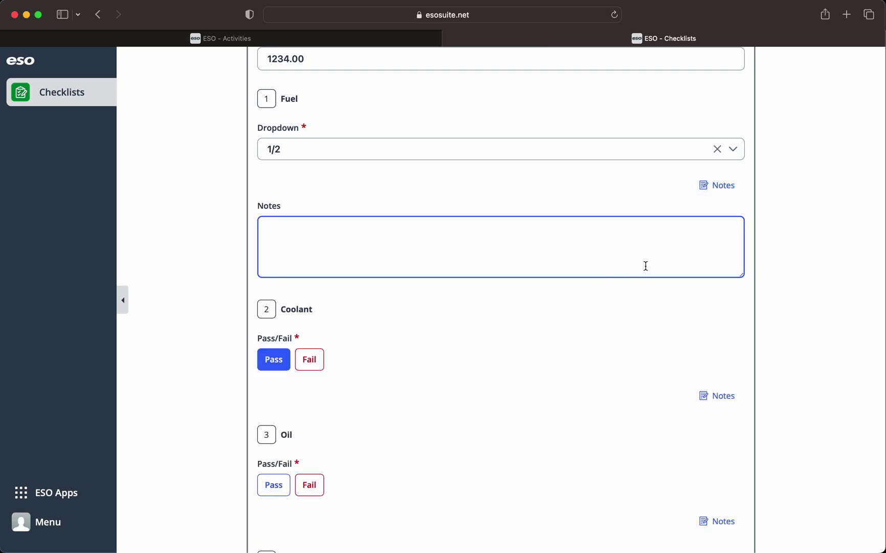
{"action": "type", "text": "filled fuel"}
{"action": "left_click", "coordinate": [616, 427]}
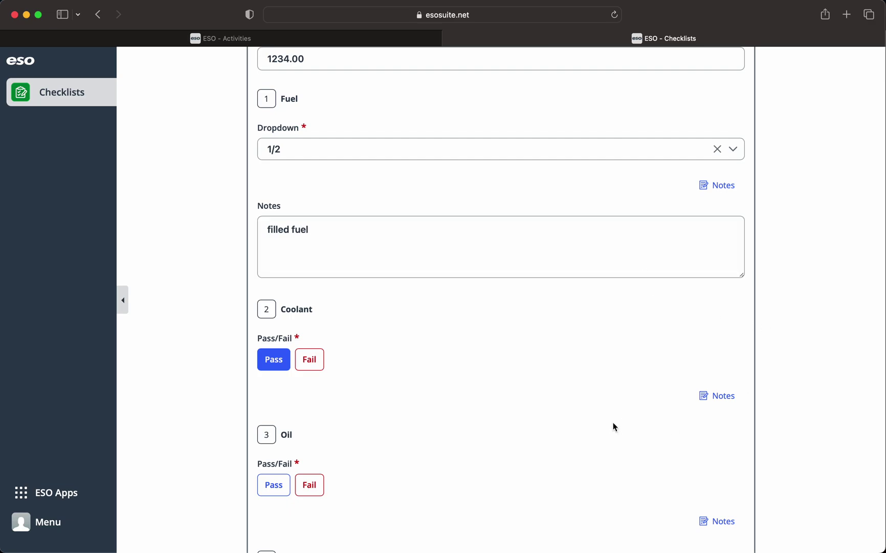
- Add the note 'starting to look discolored' to the Oil item
{"action": "scroll", "coordinate": [726, 403], "scroll_direction": "down", "scroll_amount": 3}
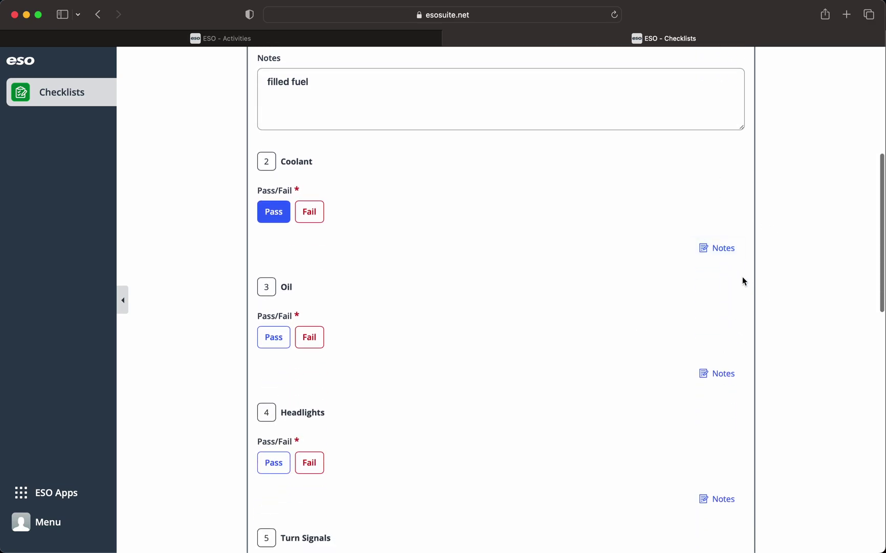
{"action": "left_click", "coordinate": [719, 379]}
{"action": "left_click", "coordinate": [480, 438]}
{"action": "type", "text": "s"}
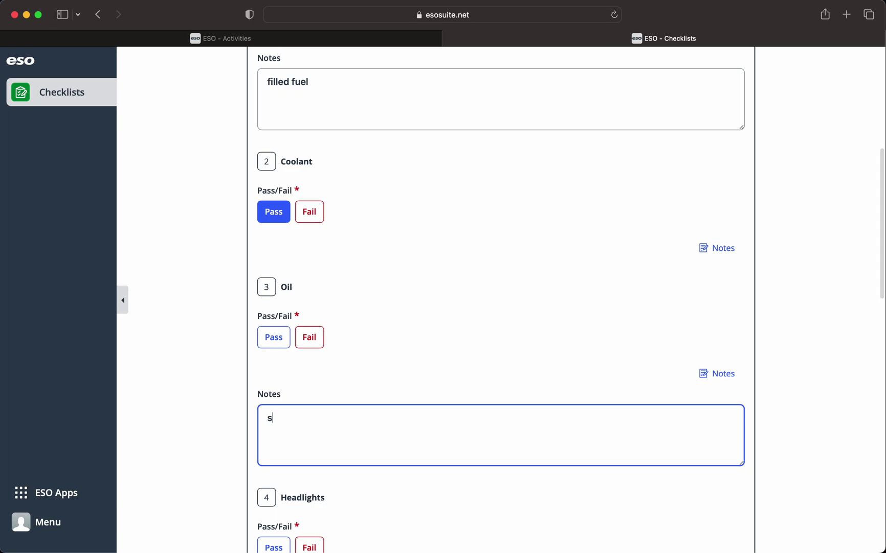
{"action": "type", "text": "tarting to look dicol"}
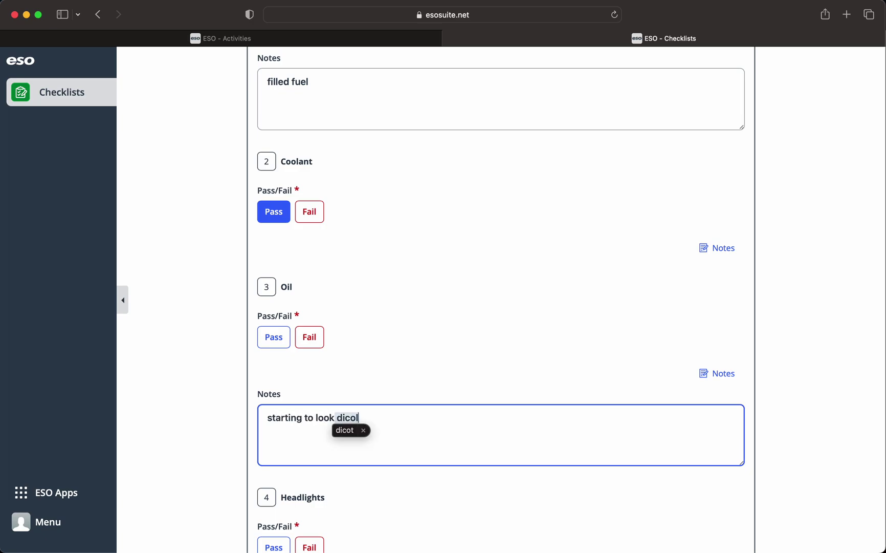
{"action": "key", "text": "BackSpace"}
{"action": "key", "text": "BackSpace"}
{"action": "key", "text": "BackSpace"}
{"action": "type", "text": "scolored"}
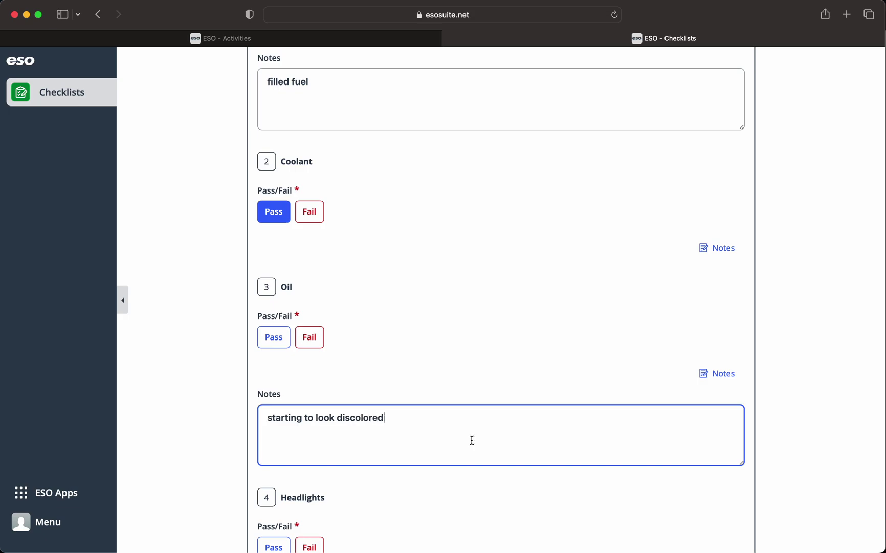
{"action": "left_click", "coordinate": [538, 347]}
- Switch Coolant to Fail and back to Pass, then clear the 1/2 Fuel level reading
{"action": "scroll", "coordinate": [625, 372], "scroll_direction": "down", "scroll_amount": 5}
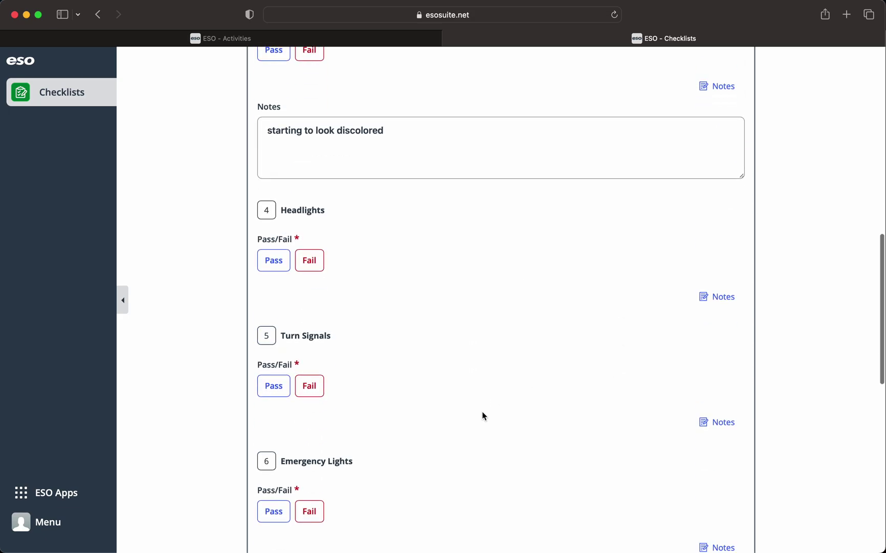
{"action": "scroll", "coordinate": [483, 414], "scroll_direction": "down", "scroll_amount": 10}
{"action": "scroll", "coordinate": [484, 415], "scroll_direction": "up", "scroll_amount": 9}
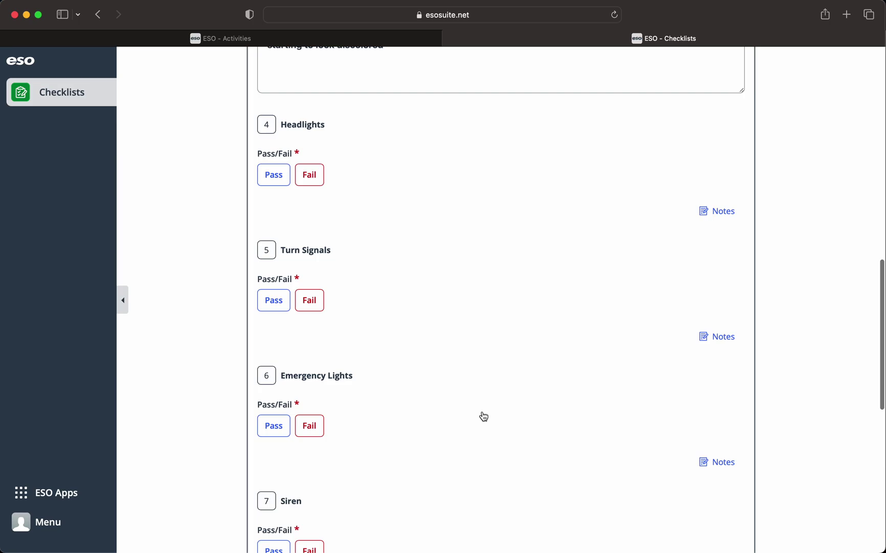
{"action": "scroll", "coordinate": [484, 415], "scroll_direction": "up", "scroll_amount": 6}
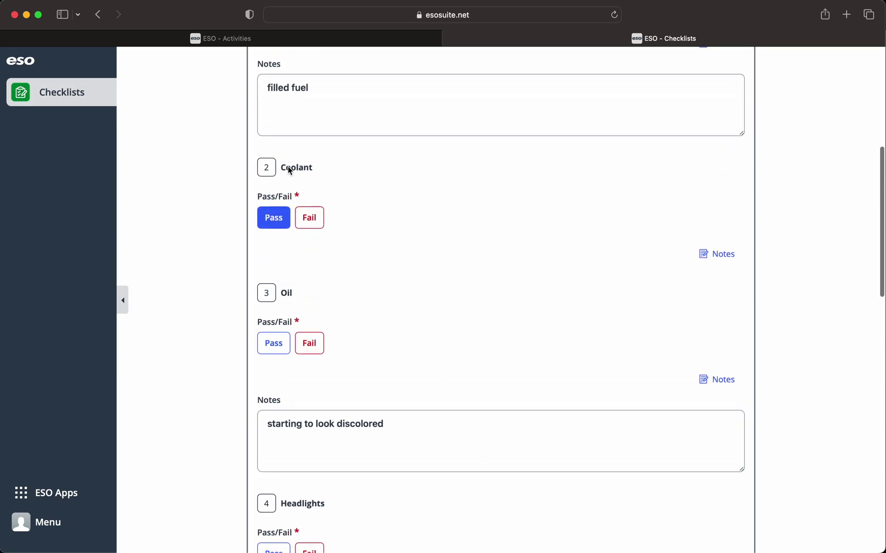
{"action": "left_click", "coordinate": [310, 218]}
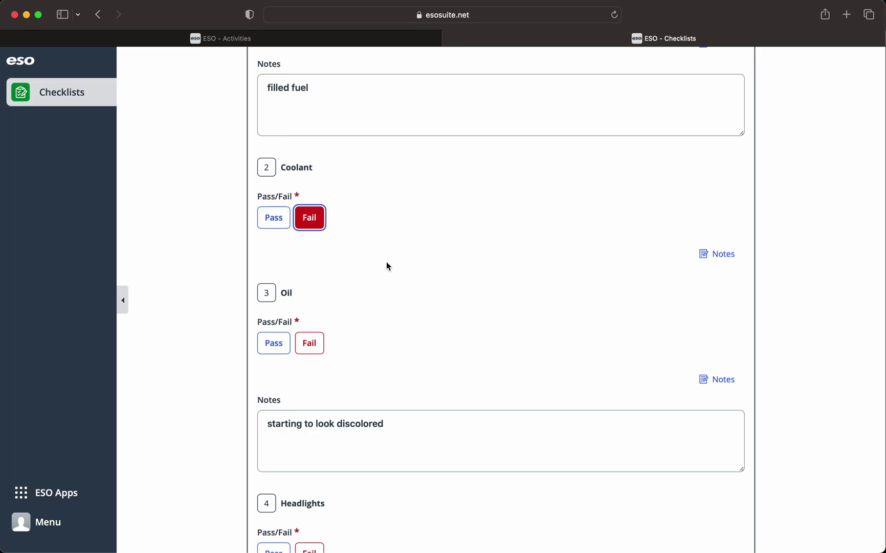
{"action": "scroll", "coordinate": [386, 205], "scroll_direction": "up", "scroll_amount": 5}
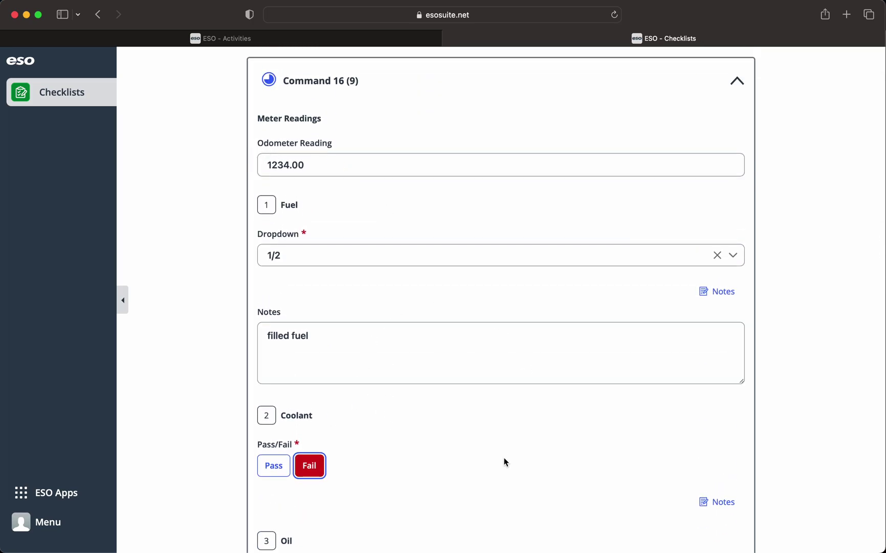
{"action": "scroll", "coordinate": [504, 461], "scroll_direction": "down", "scroll_amount": 2}
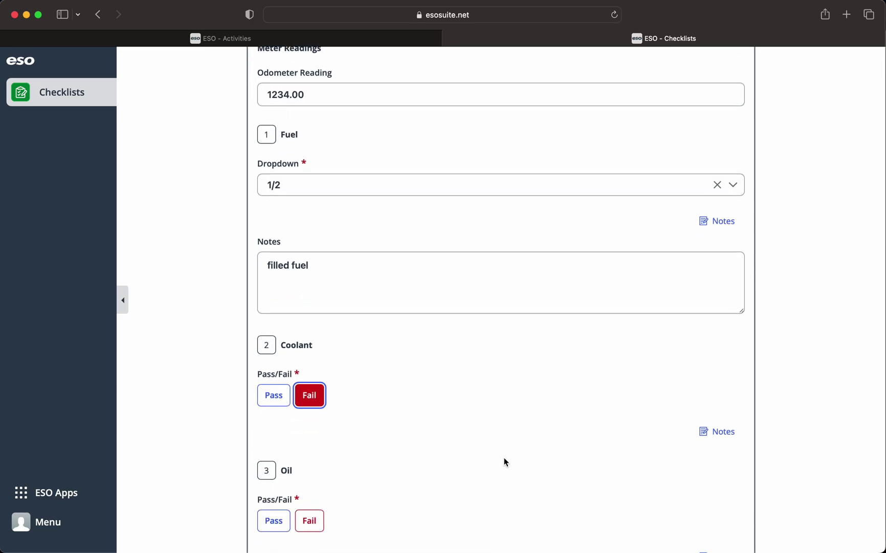
{"action": "left_click", "coordinate": [282, 395]}
{"action": "scroll", "coordinate": [316, 226], "scroll_direction": "up", "scroll_amount": 1}
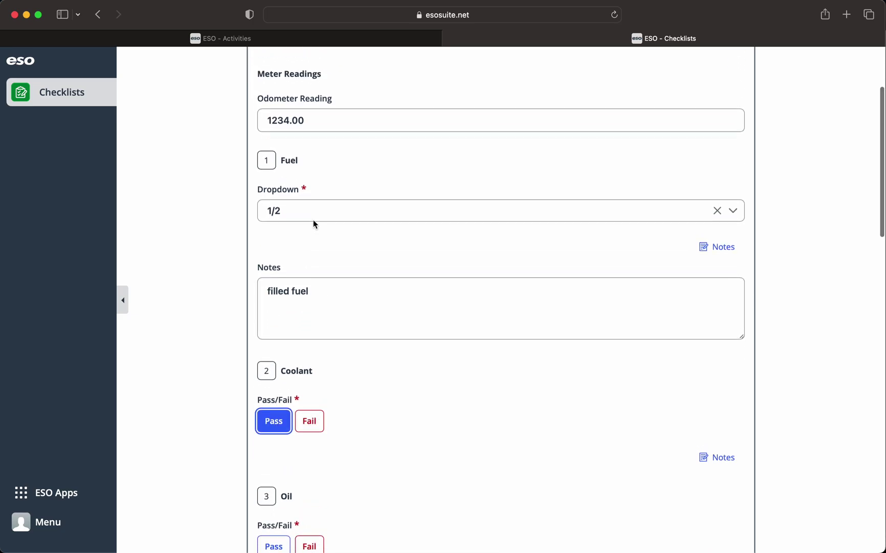
{"action": "scroll", "coordinate": [315, 226], "scroll_direction": "up", "scroll_amount": 1}
{"action": "left_click", "coordinate": [718, 232]}
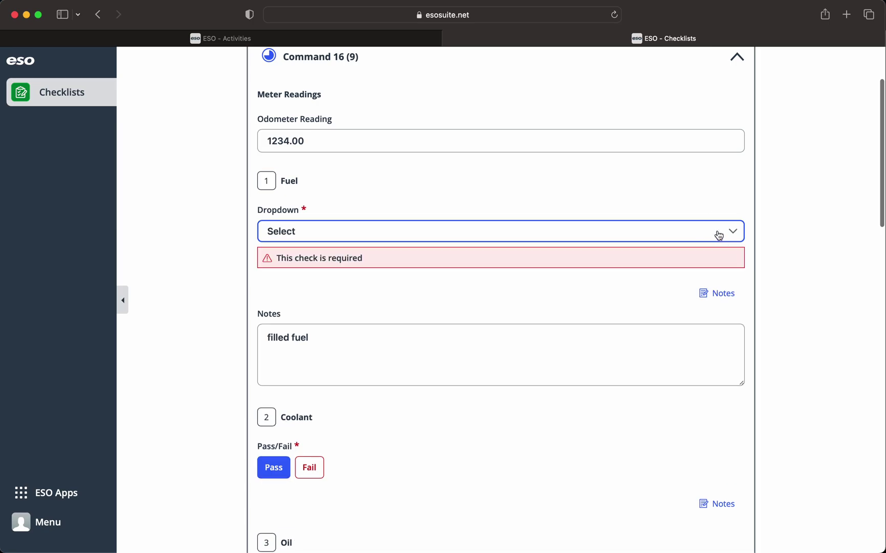
- Collapse Command 16 with Done, look through the Cab (17) section, and submit the checklist
{"action": "scroll", "coordinate": [726, 180], "scroll_direction": "down", "scroll_amount": 15}
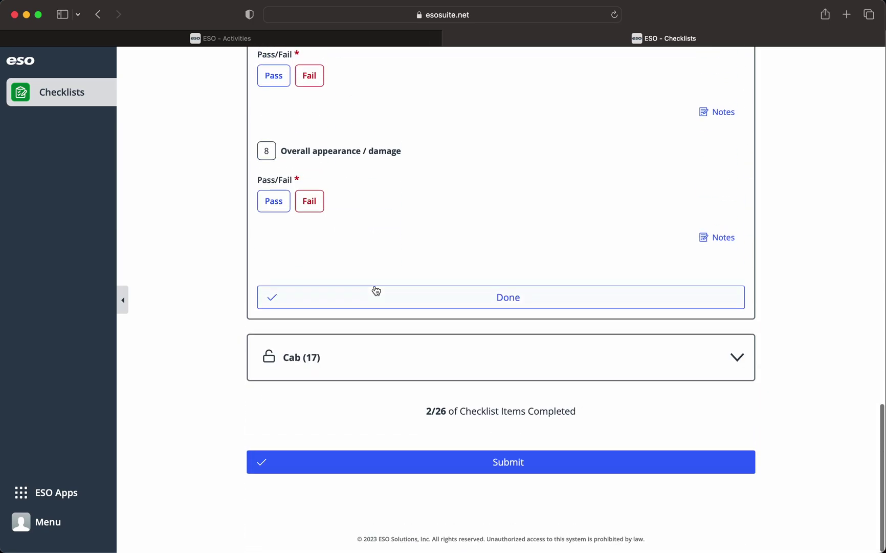
{"action": "left_click", "coordinate": [509, 298]}
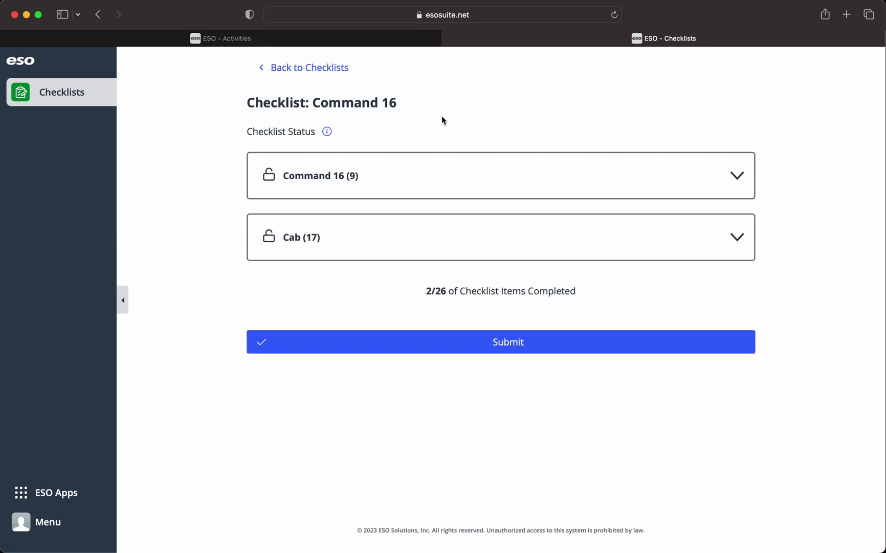
{"action": "left_click", "coordinate": [421, 253]}
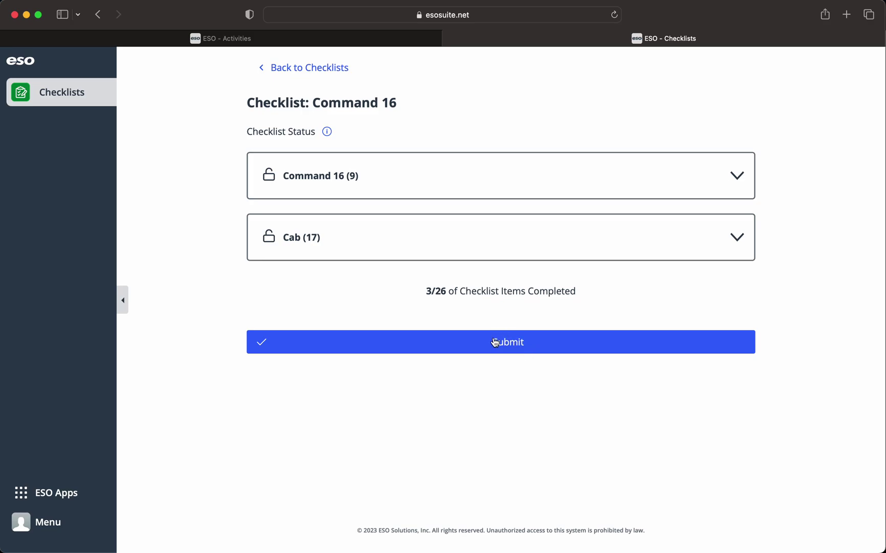
{"action": "left_click", "coordinate": [519, 350]}
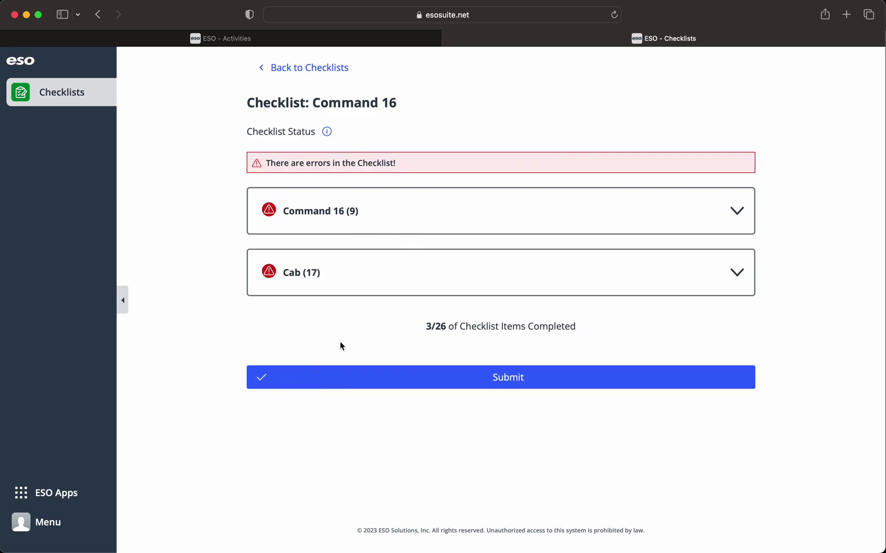
- Go back to the 'command'-filtered checklist list and dismiss Command 16's actions without starting a check
{"action": "left_click", "coordinate": [263, 69]}
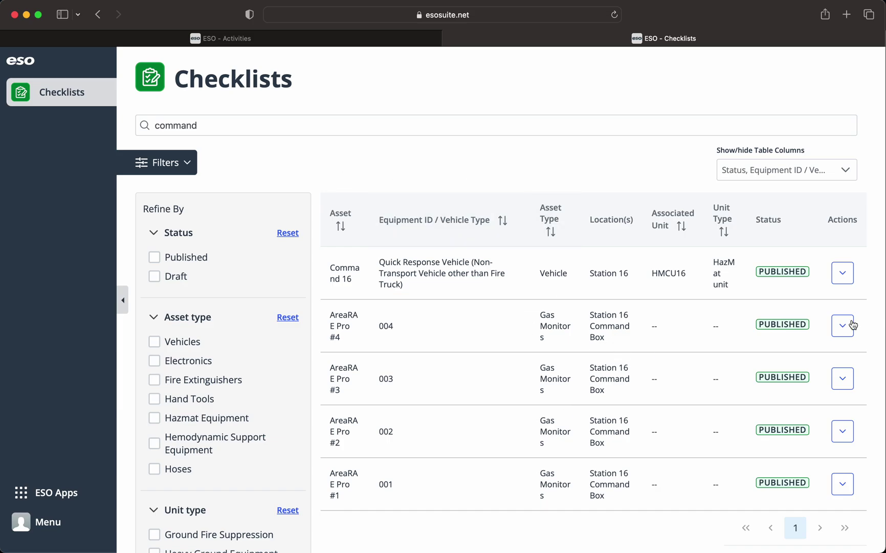
{"action": "left_click", "coordinate": [839, 278]}
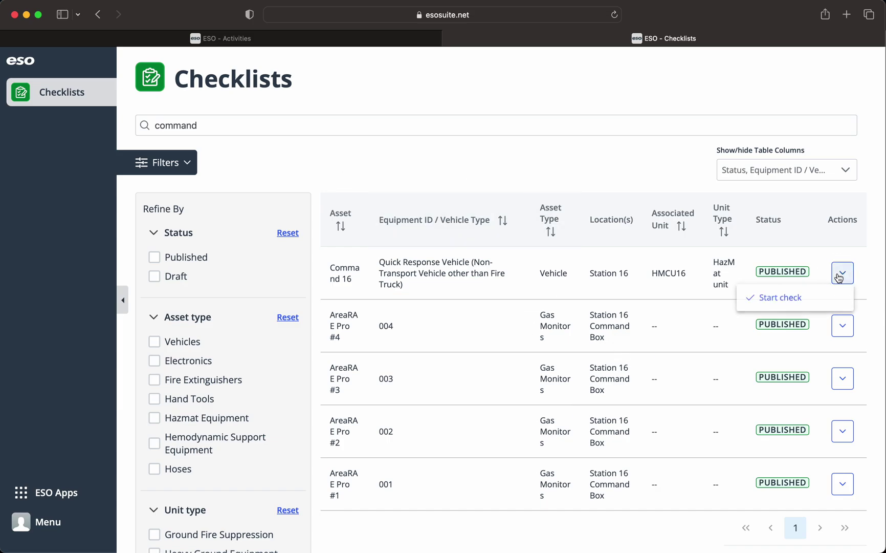
{"action": "left_click", "coordinate": [619, 274]}
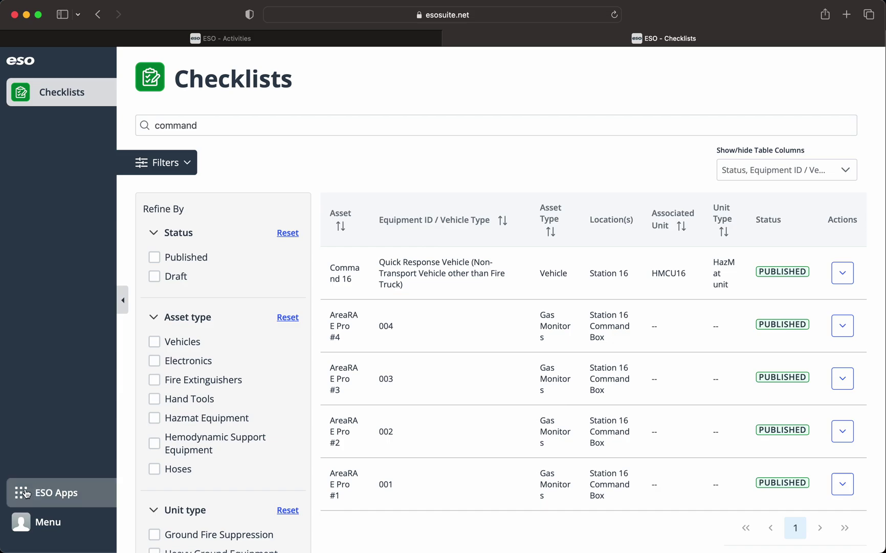
- Switch to Activities, view the Command 16 Check-off task details, and cancel without changes
{"action": "left_click", "coordinate": [27, 493]}
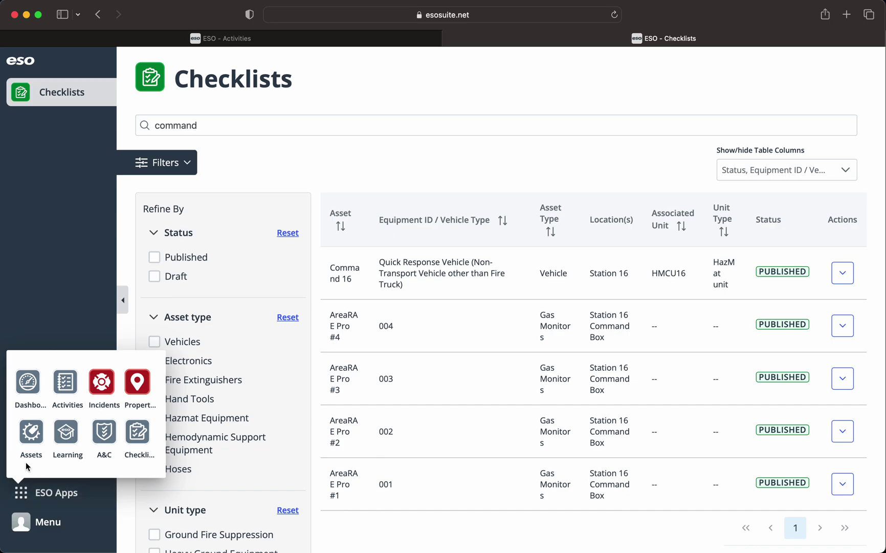
{"action": "left_click", "coordinate": [64, 380]}
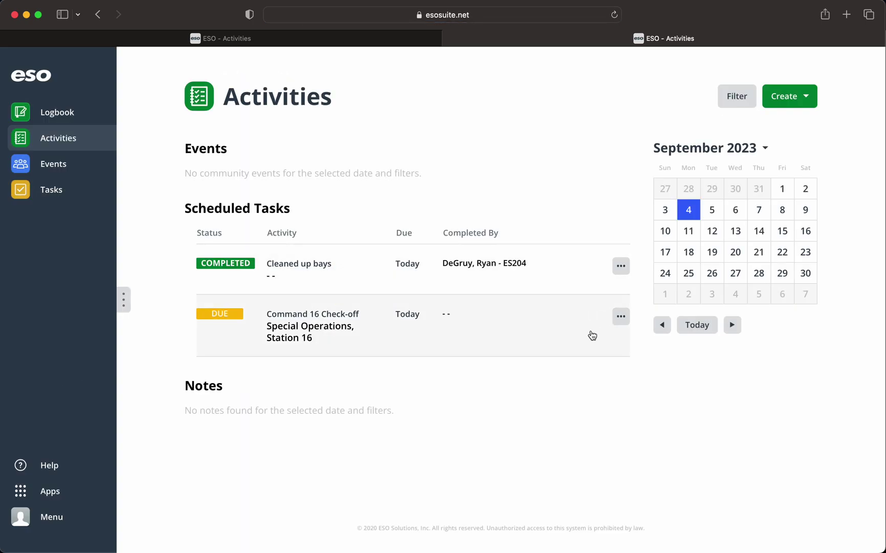
{"action": "left_click", "coordinate": [622, 318]}
{"action": "left_click", "coordinate": [571, 318]}
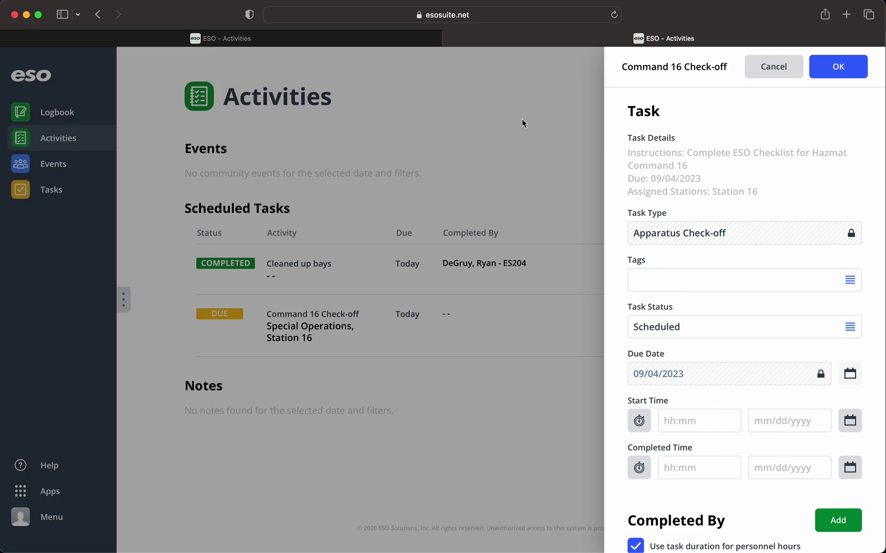
{"action": "left_click", "coordinate": [769, 74]}
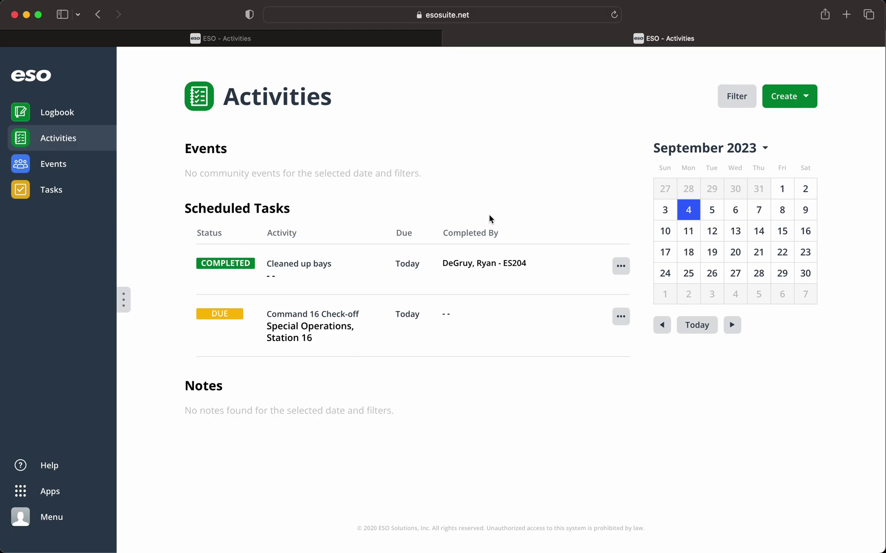
{"action": "left_click_drag", "start_coordinate": [224, 96], "coordinate": [332, 97]}
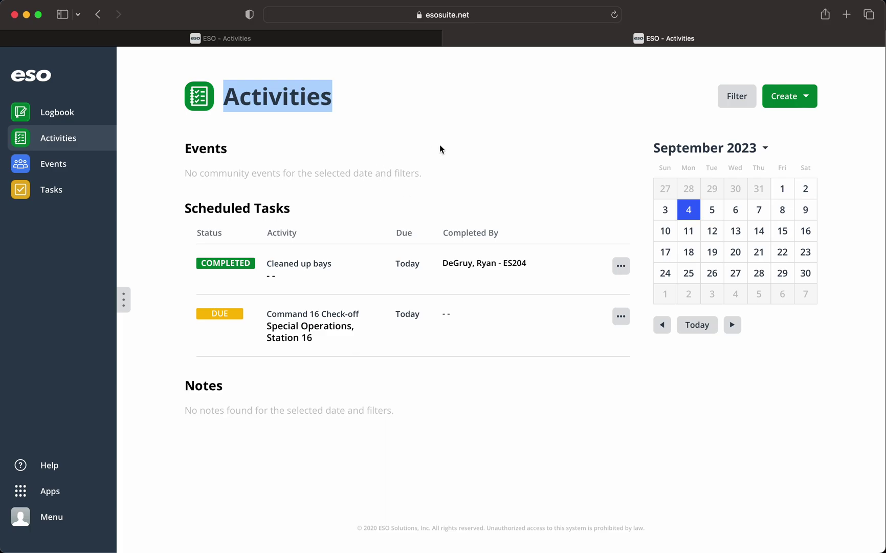
{"action": "left_click", "coordinate": [480, 103]}
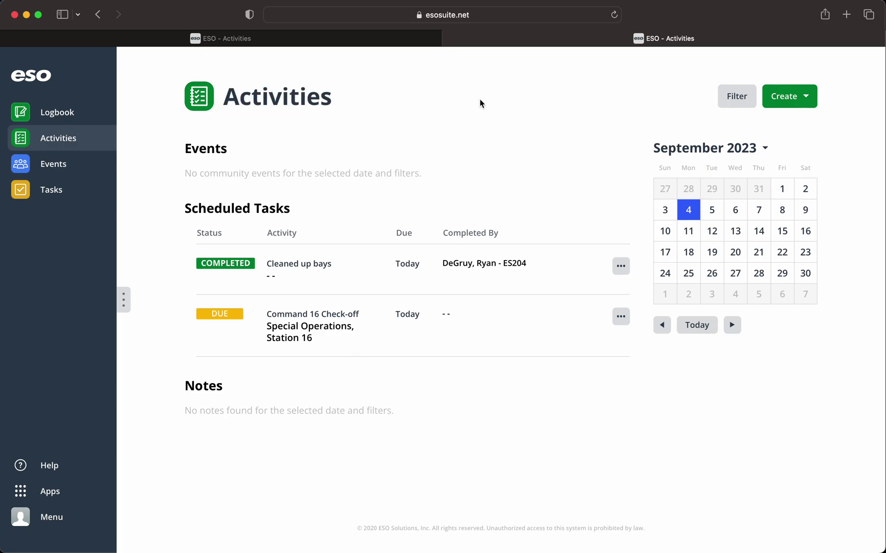